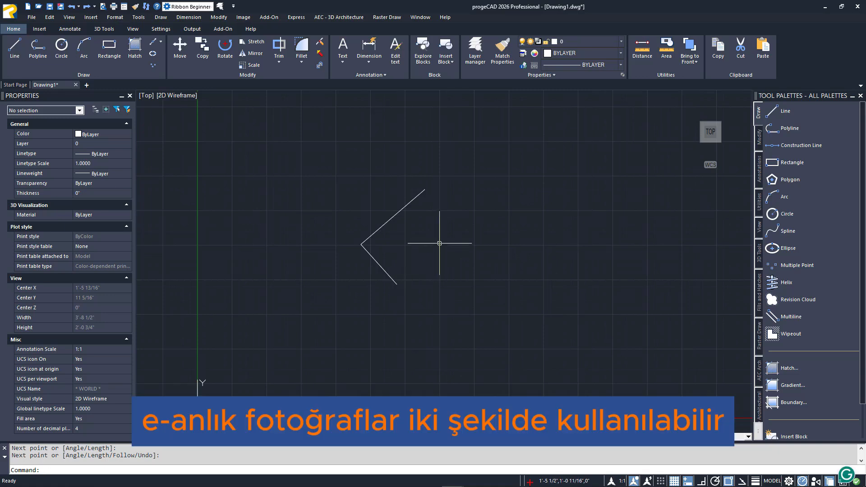
Display the list of one-time entity snap overrides over the drawing area and dismiss it
{"action": "right_click", "coordinate": [439, 243], "text": "shift"}
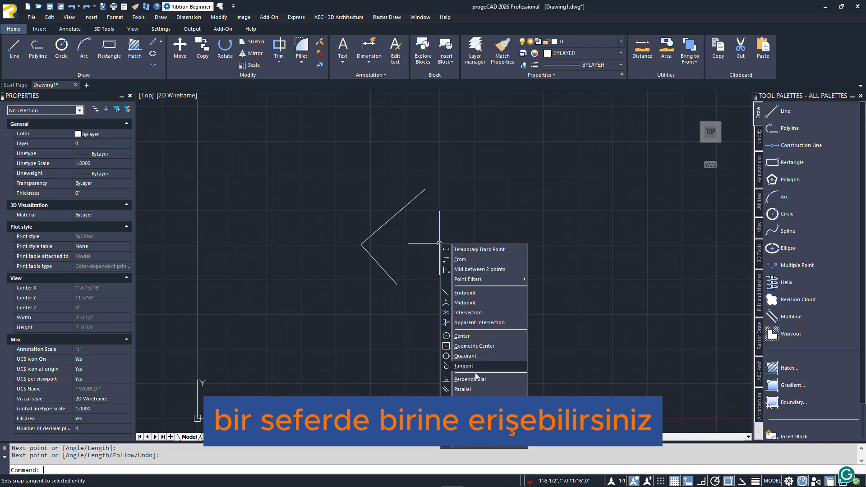
{"action": "key", "text": "Escape"}
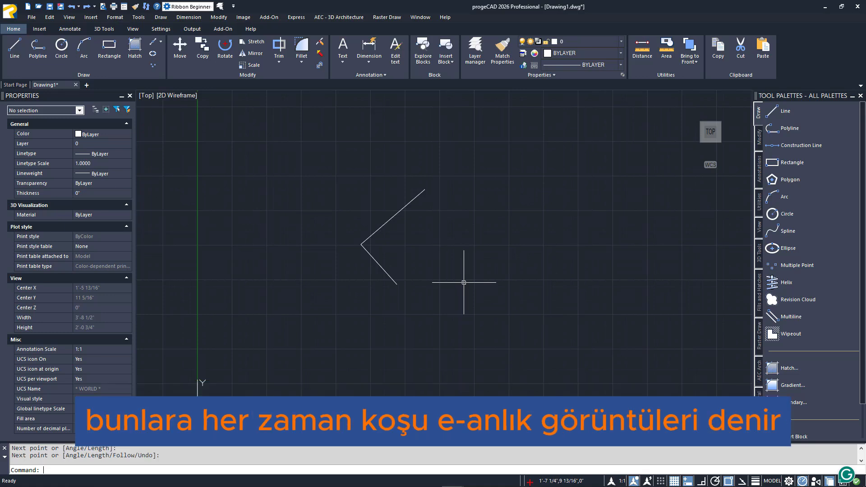
Toggle the running entity snaps and review the enabled entity snap modes in the drawing settings
{"action": "left_click", "coordinate": [733, 482]}
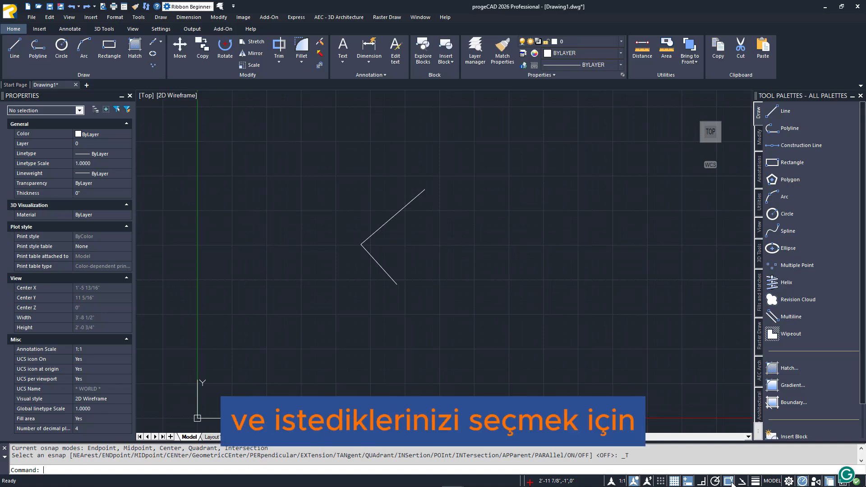
{"action": "right_click", "coordinate": [728, 481]}
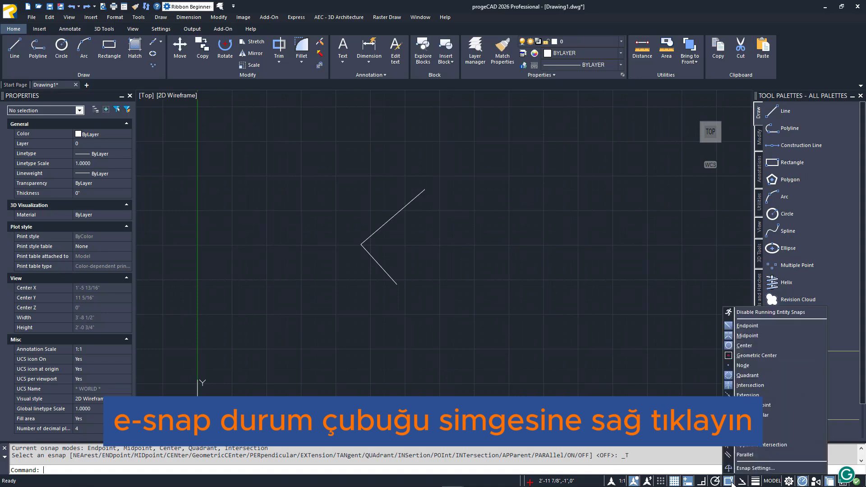
{"action": "left_click", "coordinate": [757, 470]}
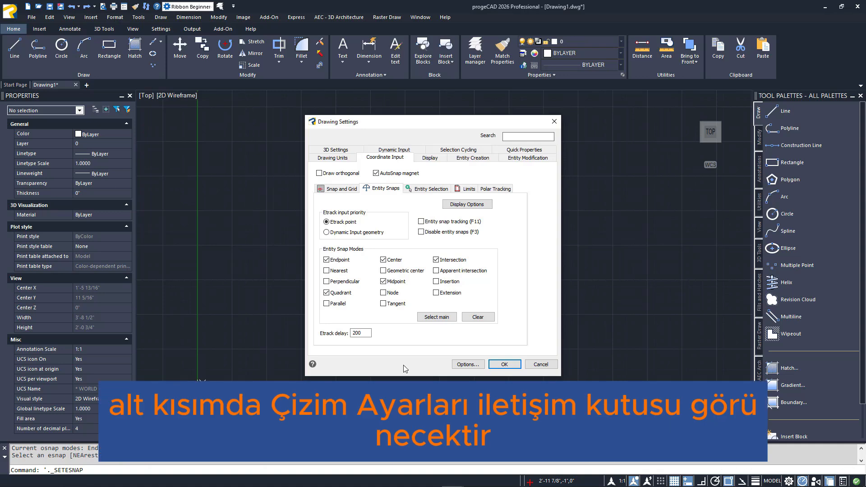
{"action": "left_click", "coordinate": [389, 306]}
{"action": "left_click", "coordinate": [435, 281]}
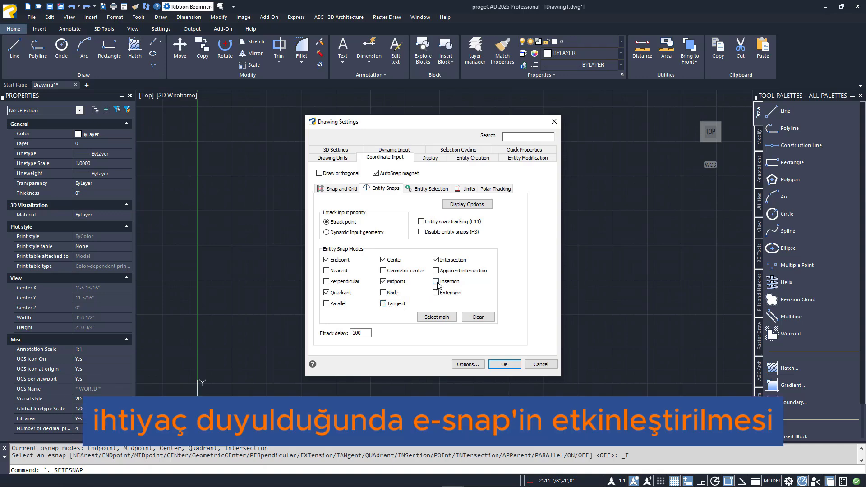
{"action": "left_click", "coordinate": [436, 282]}
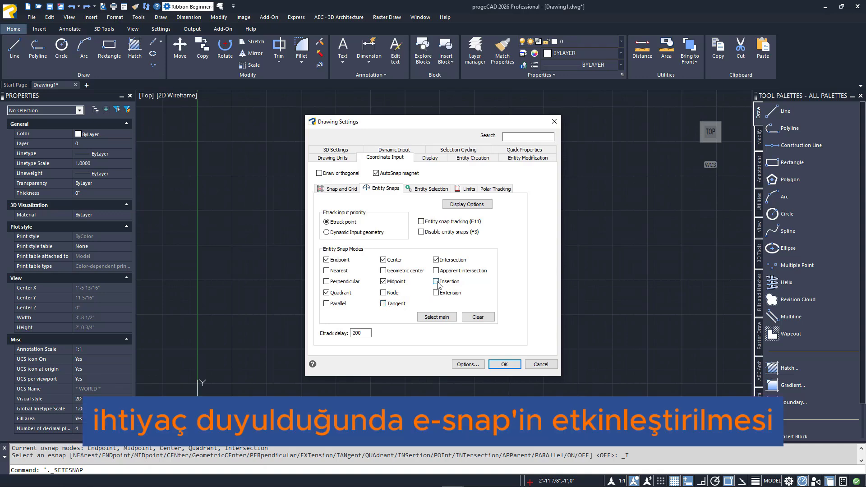
{"action": "left_click", "coordinate": [504, 365]}
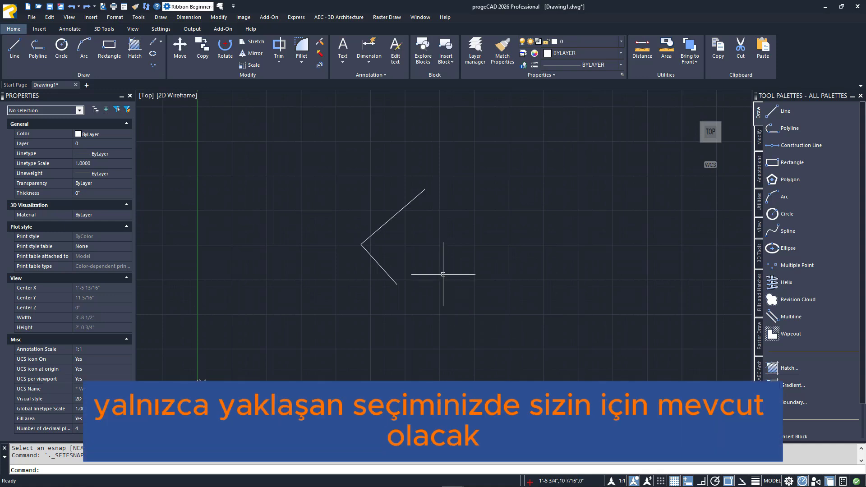
Draw a line about 3 15/16" long from inside the angle to the upper line, using a one-time Perpendicular snap
{"action": "left_click", "coordinate": [14, 49]}
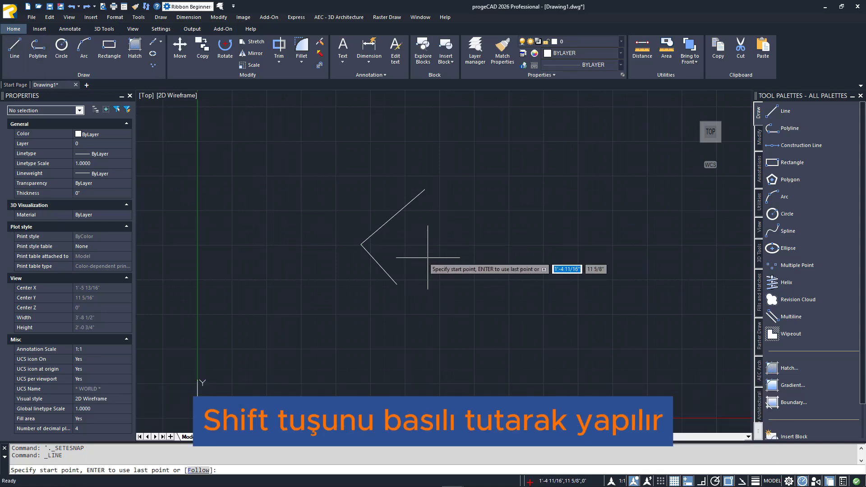
{"action": "left_click", "coordinate": [431, 256]}
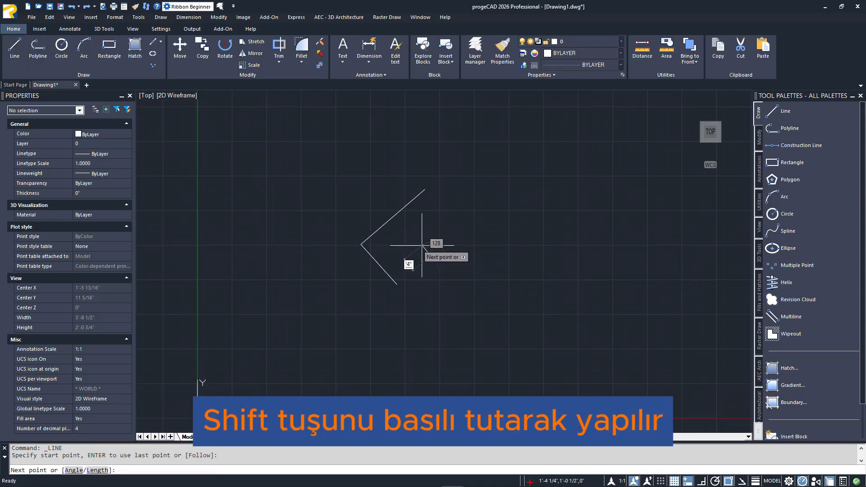
{"action": "right_click", "coordinate": [413, 221], "text": "shift"}
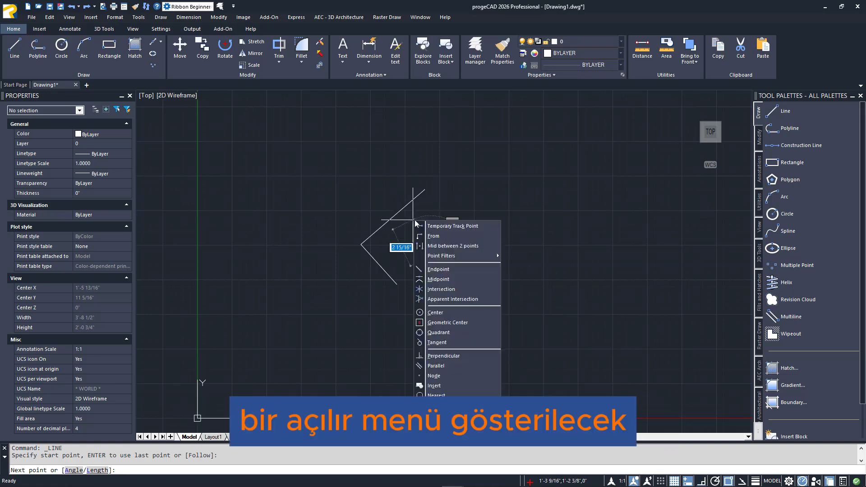
{"action": "left_click", "coordinate": [455, 356]}
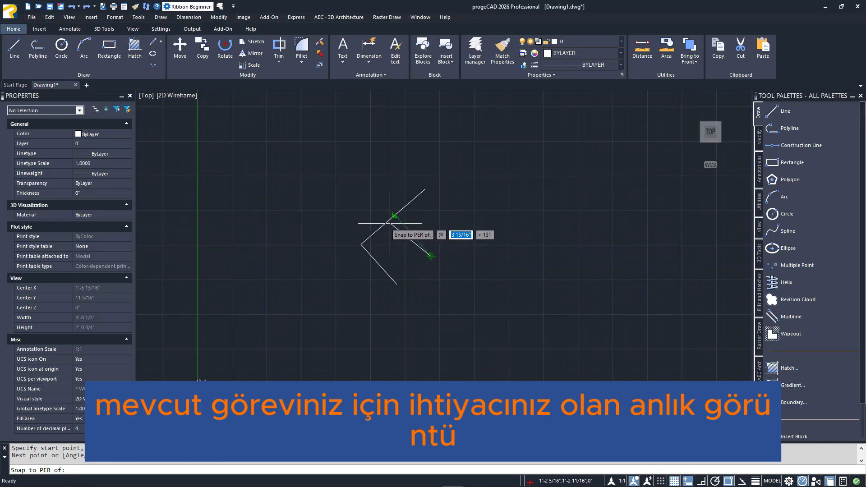
{"action": "left_click", "coordinate": [391, 221]}
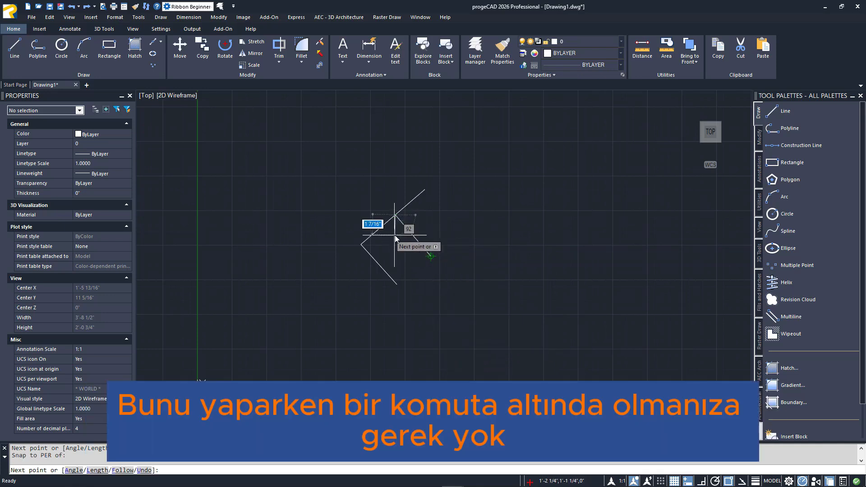
{"action": "key", "text": "Escape"}
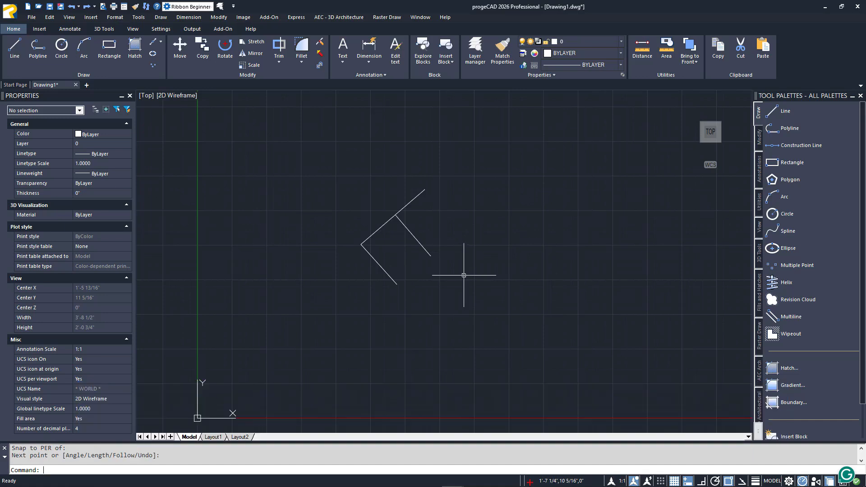
Erase all three lines with a crossing selection to empty the drawing
{"action": "type", "text": "e"}
{"action": "key", "text": "Return"}
{"action": "left_click", "coordinate": [463, 275]}
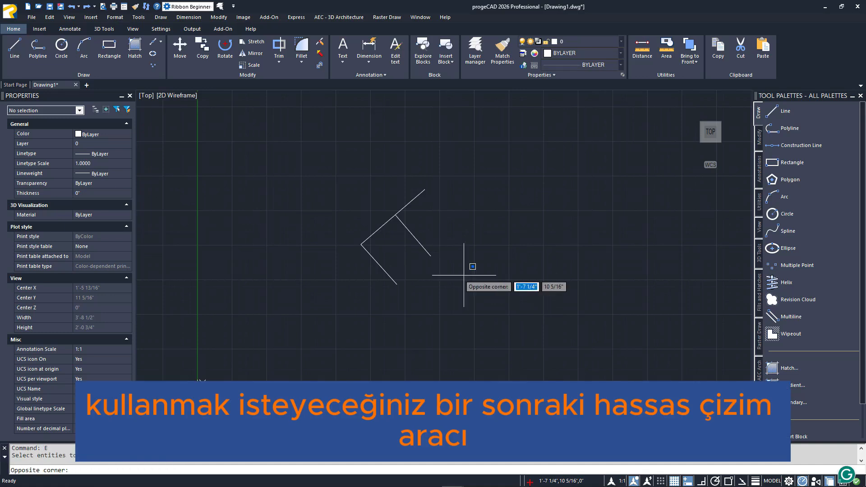
{"action": "left_click", "coordinate": [342, 185]}
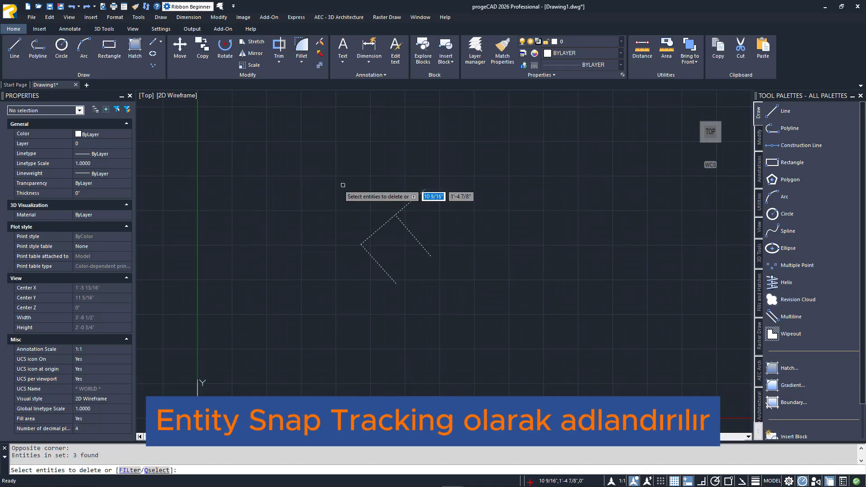
{"action": "key", "text": "Return"}
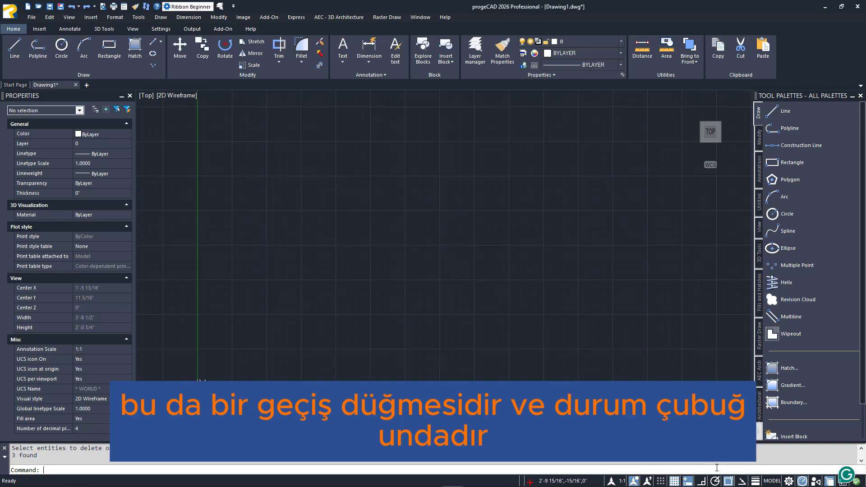
Turn on entity snap tracking and draw a rectangle about 8 3/8" wide by 7 15/16" high
{"action": "left_click", "coordinate": [741, 483]}
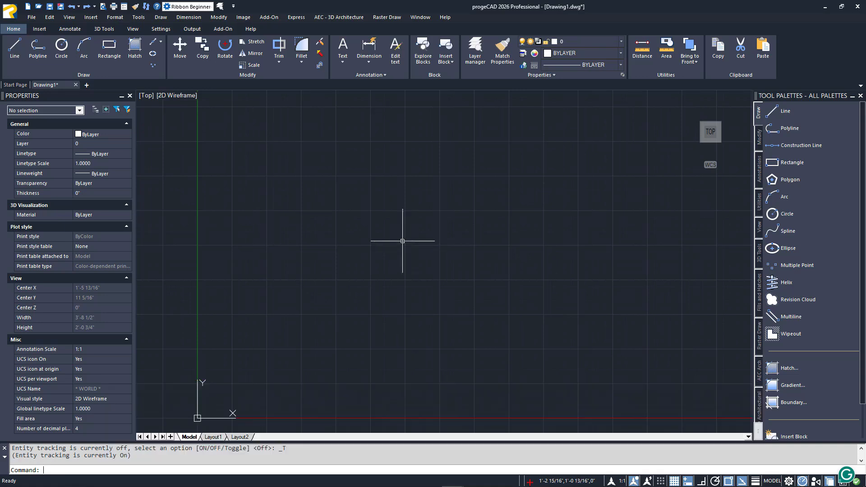
{"action": "left_click", "coordinate": [115, 49]}
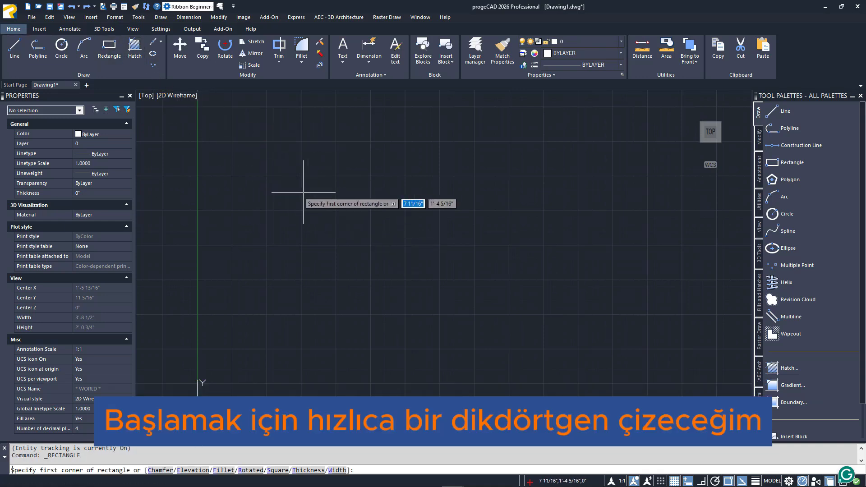
{"action": "left_click", "coordinate": [330, 189]}
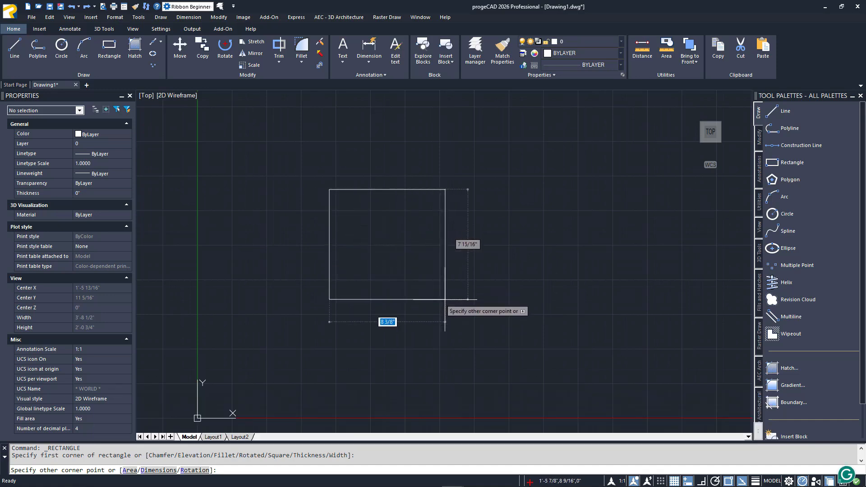
{"action": "left_click", "coordinate": [445, 299]}
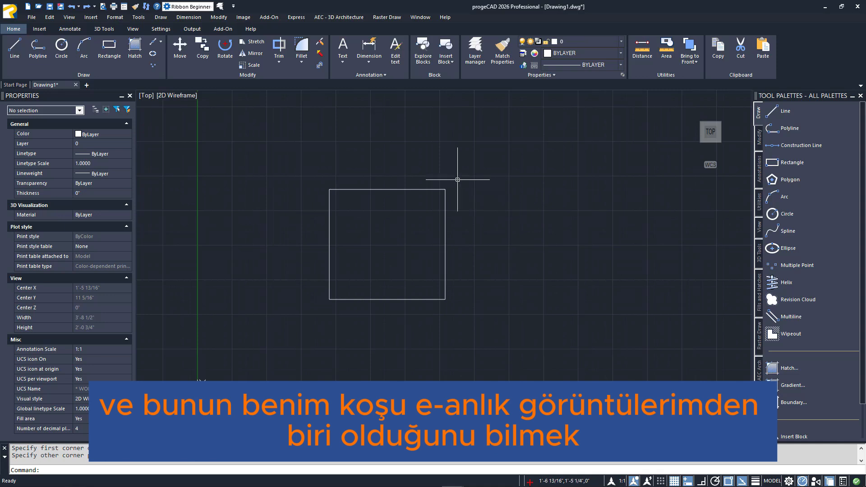
Draw a second rectangle about 2 1/8" wide, starting about 4 5/16" right of the first, tracking its right corners for matching height
{"action": "left_click", "coordinate": [112, 47]}
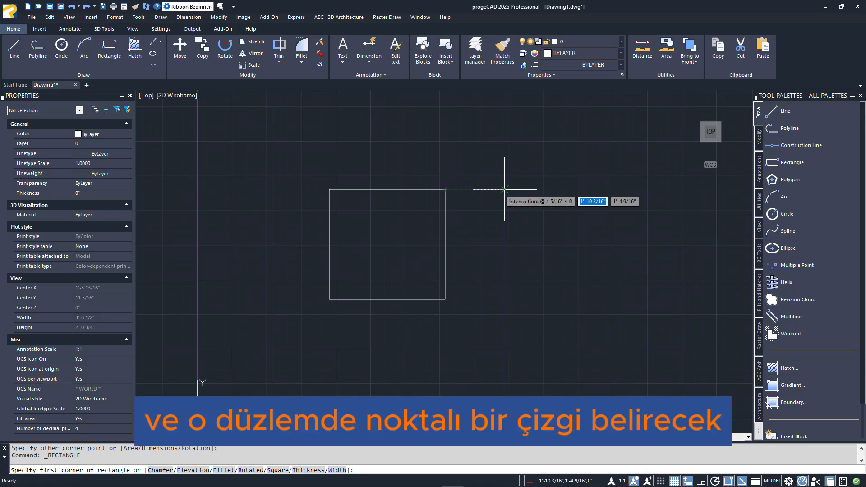
{"action": "left_click", "coordinate": [506, 190]}
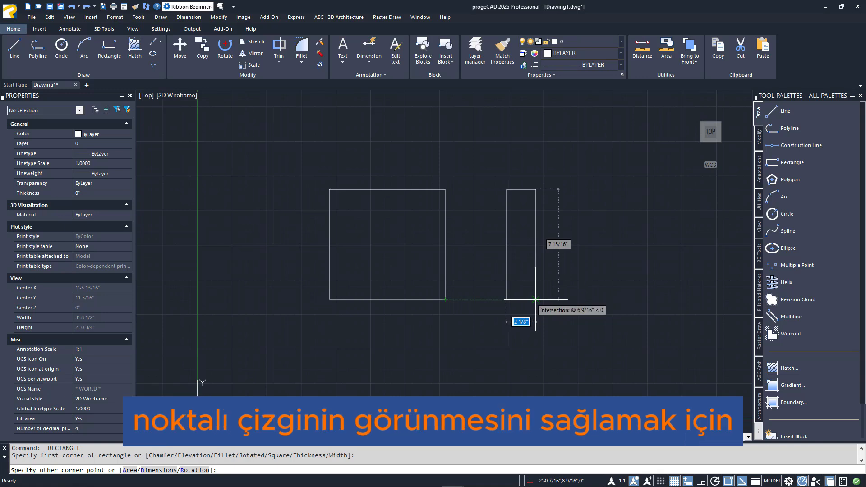
{"action": "left_click", "coordinate": [536, 299]}
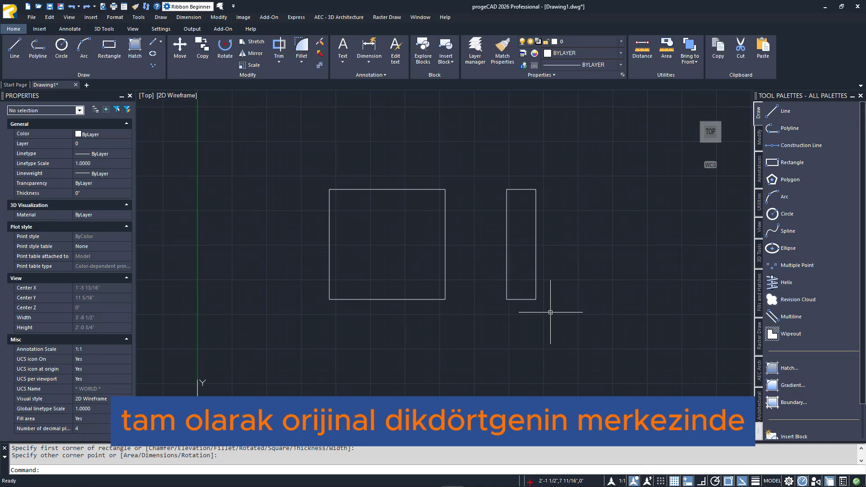
Draw a circle at the center of the large rectangle by tracking the midpoints of its left and top edges
{"action": "left_click", "coordinate": [64, 50]}
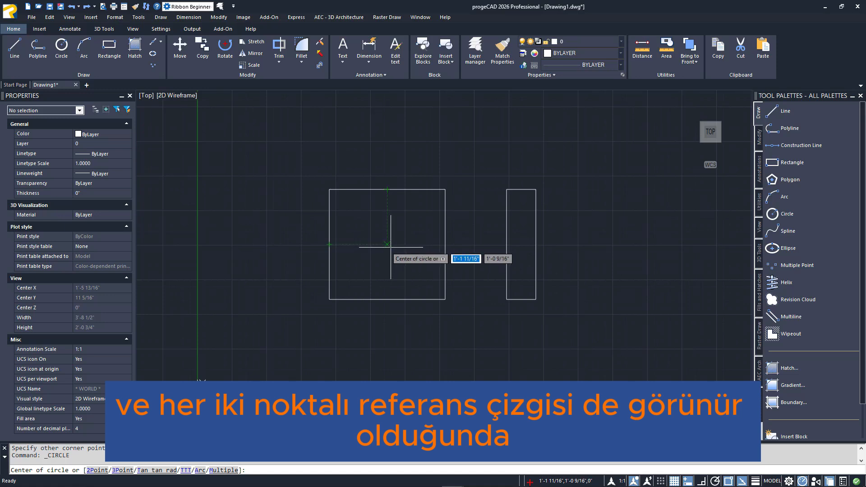
{"action": "left_click", "coordinate": [390, 246]}
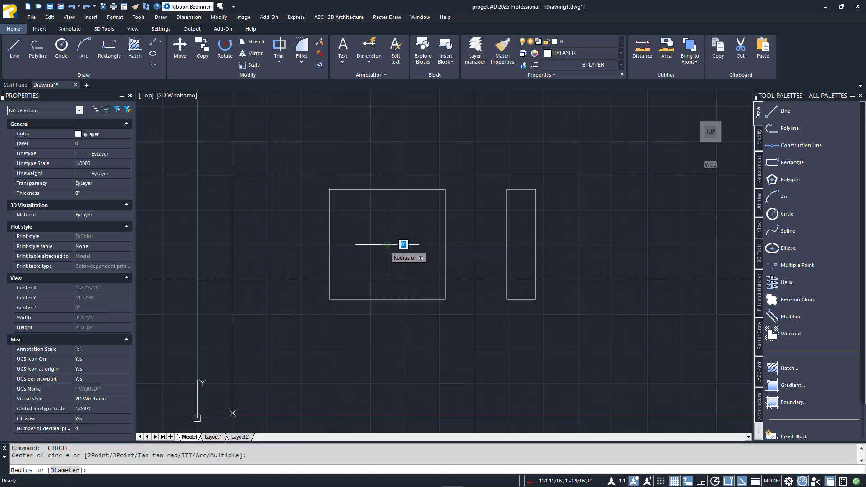
{"action": "left_click", "coordinate": [418, 248]}
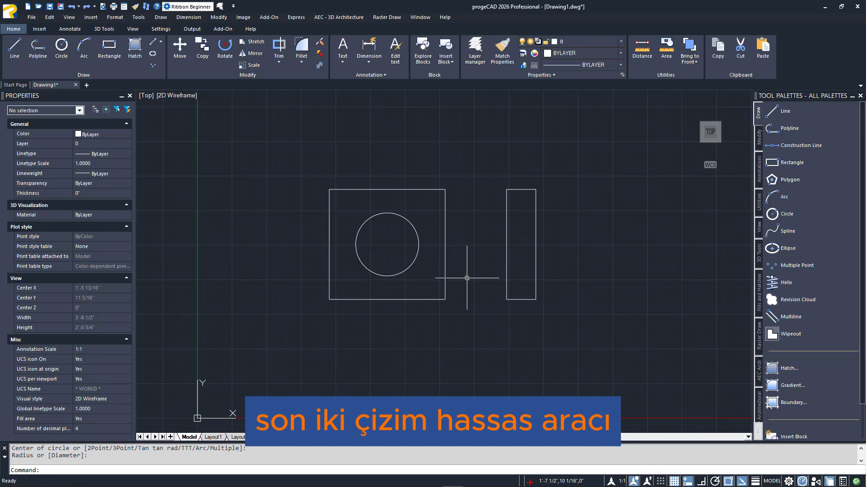
Turn the grid display off and back on in an empty area of the drawing
{"action": "middle_click_drag", "start_coordinate": [461, 142], "coordinate": [457, 387]}
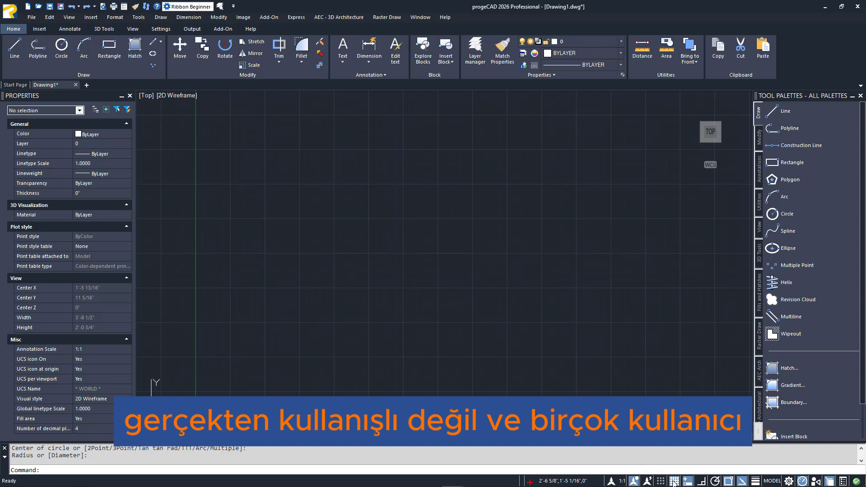
{"action": "left_click", "coordinate": [674, 481]}
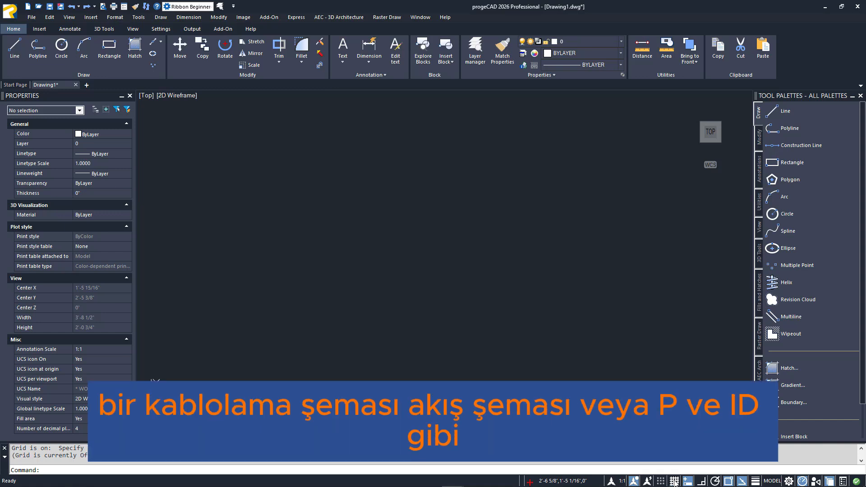
{"action": "left_click", "coordinate": [674, 481]}
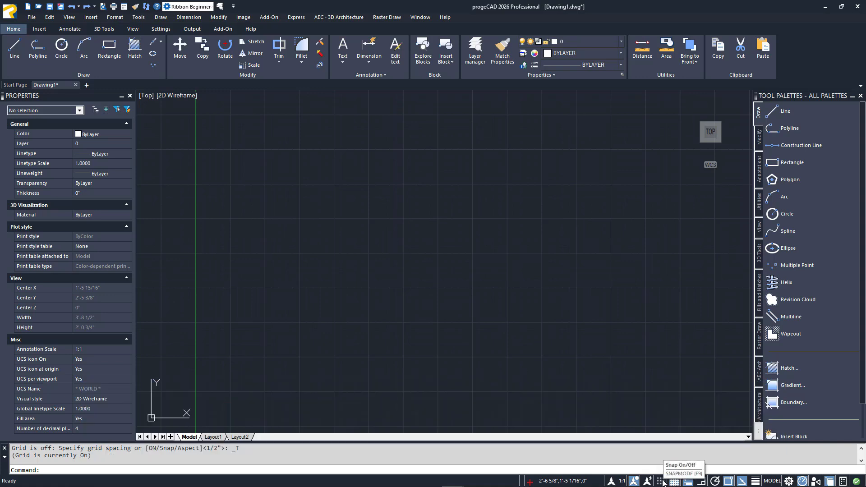
Turn on snap in the drawing's snap and grid settings and set the X and Y snap spacing to 1"
{"action": "right_click", "coordinate": [661, 481]}
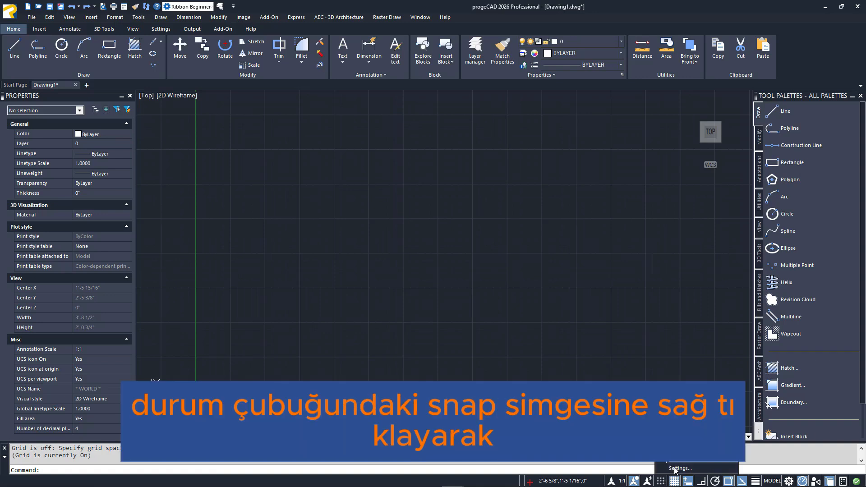
{"action": "left_click", "coordinate": [676, 468]}
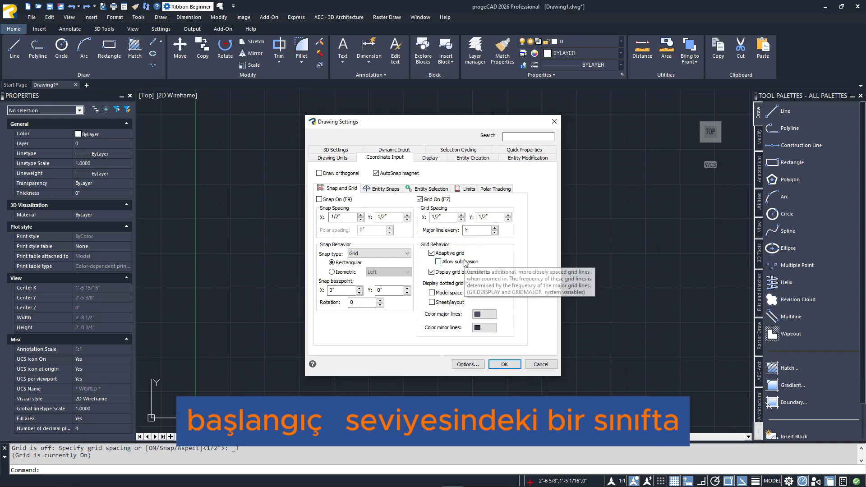
{"action": "left_click", "coordinate": [319, 200]}
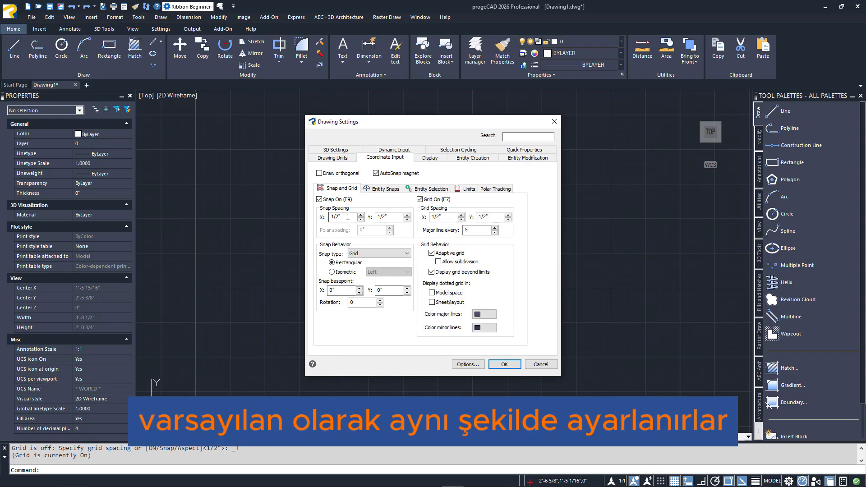
{"action": "left_click_drag", "start_coordinate": [347, 217], "coordinate": [332, 217]}
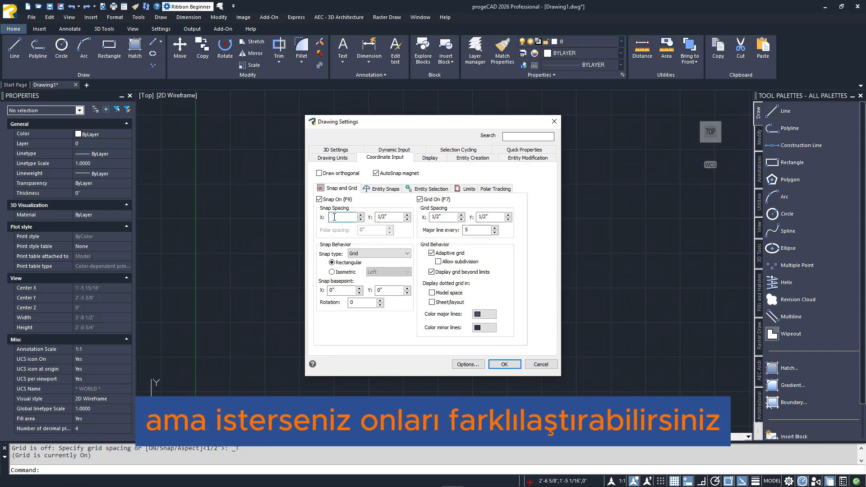
{"action": "type", "text": "1"}
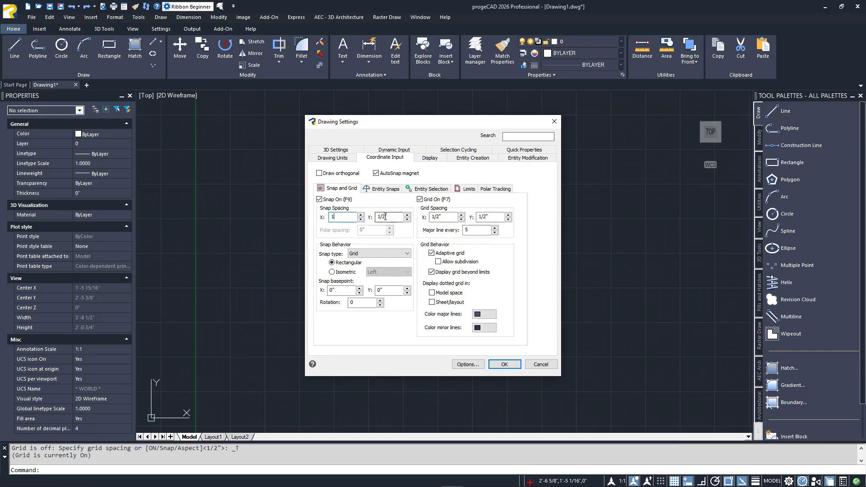
{"action": "left_click_drag", "start_coordinate": [376, 217], "coordinate": [402, 216]}
{"action": "type", "text": "1"}
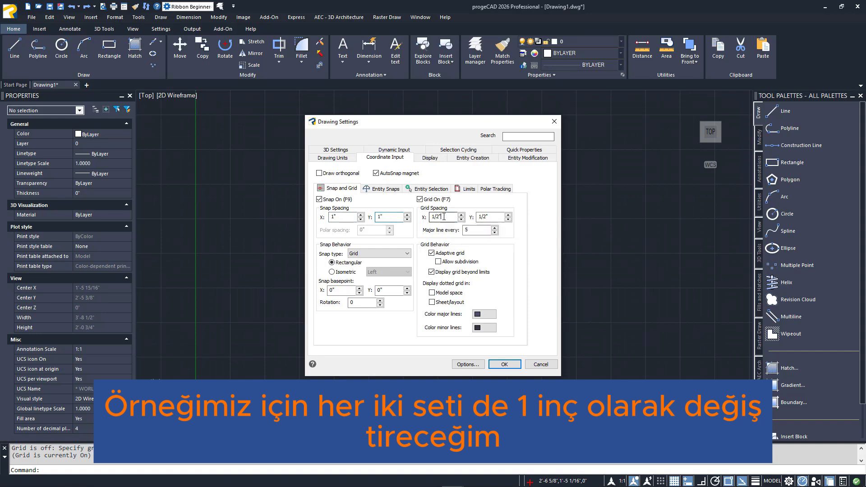
Set the X and Y grid spacing to 1" and save the drawing settings
{"action": "left_click_drag", "start_coordinate": [456, 217], "coordinate": [429, 217]}
{"action": "type", "text": "1"}
{"action": "left_click_drag", "start_coordinate": [494, 216], "coordinate": [478, 217]}
{"action": "type", "text": "1"}
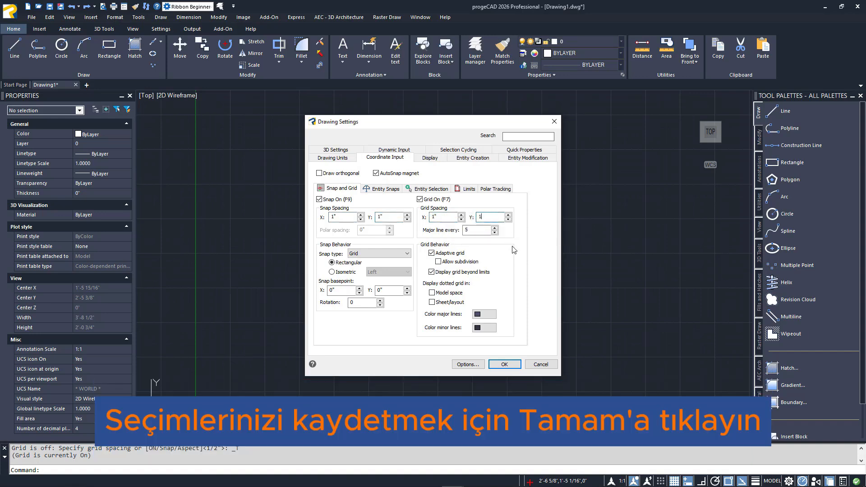
{"action": "left_click", "coordinate": [503, 364]}
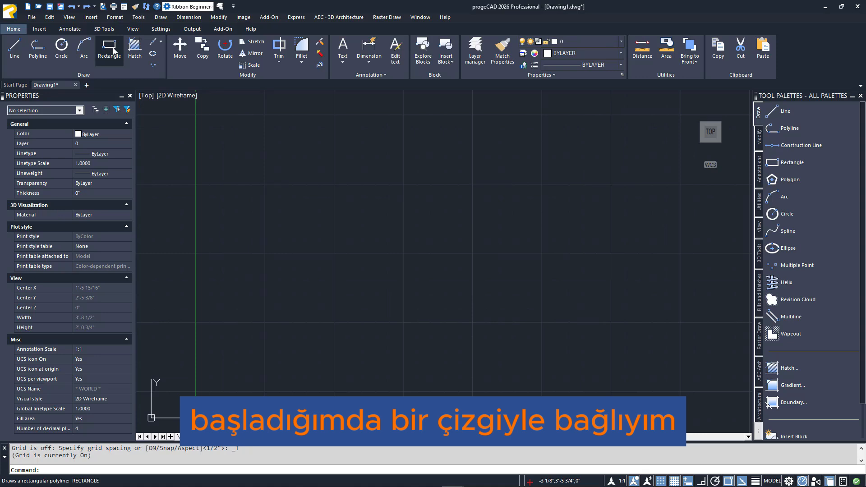
Draw a square about 10" by 10" with the Rectangle command, snapping its opposite corners to major grid intersections
{"action": "left_click", "coordinate": [113, 51]}
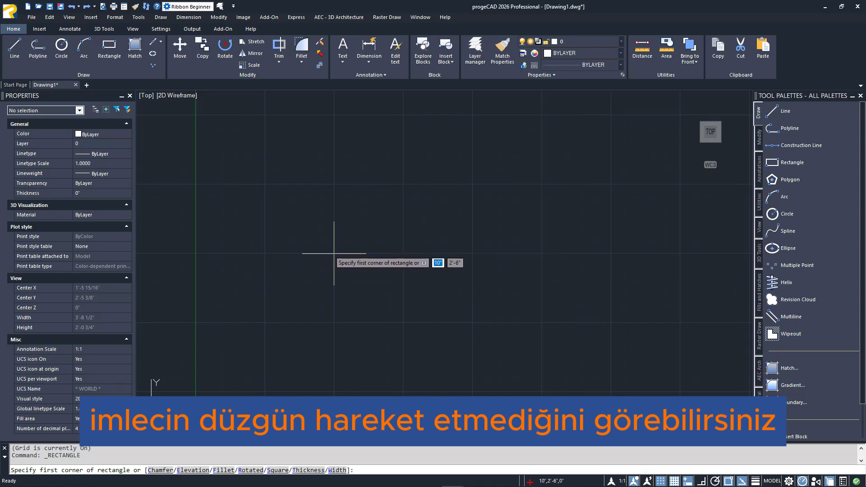
{"action": "left_click", "coordinate": [264, 184]}
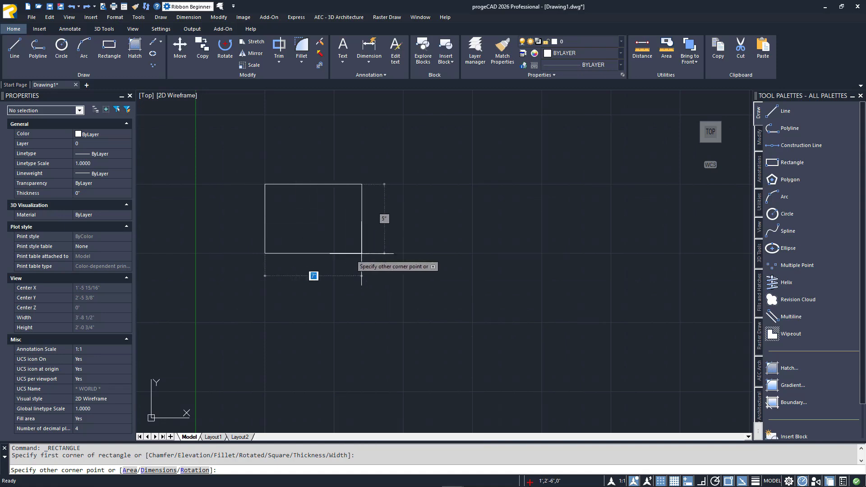
{"action": "left_click", "coordinate": [403, 322]}
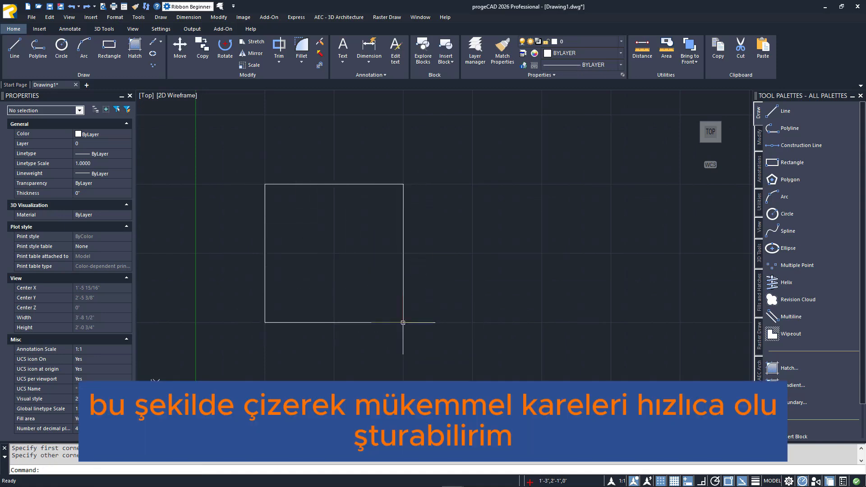
Draw a second square about 10" by 10", level with the first and about 10" to its right, snapping to the grid
{"action": "key", "text": "Return"}
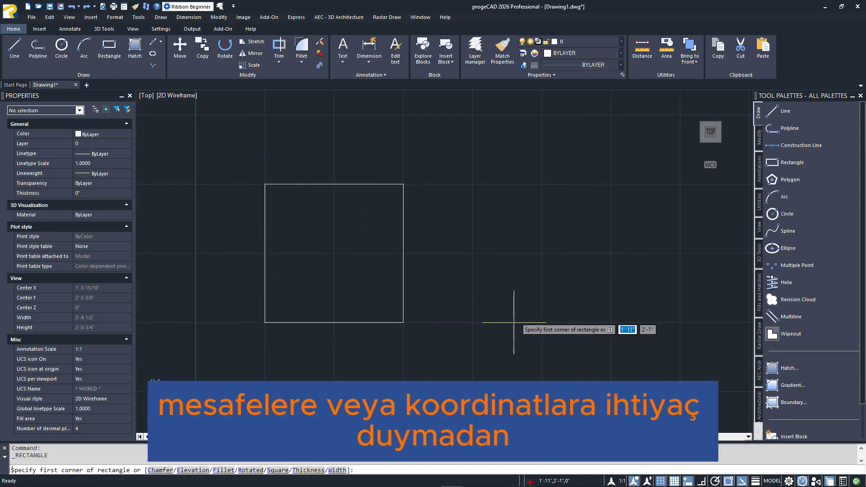
{"action": "left_click", "coordinate": [541, 322]}
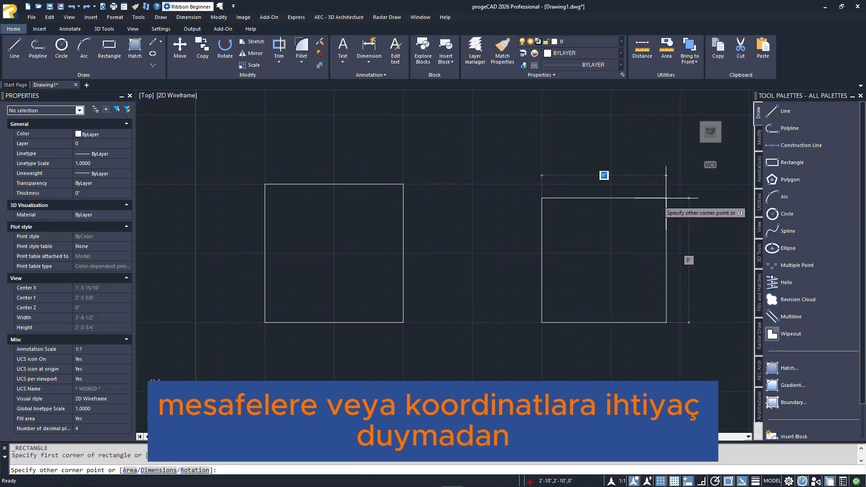
{"action": "left_click", "coordinate": [679, 184]}
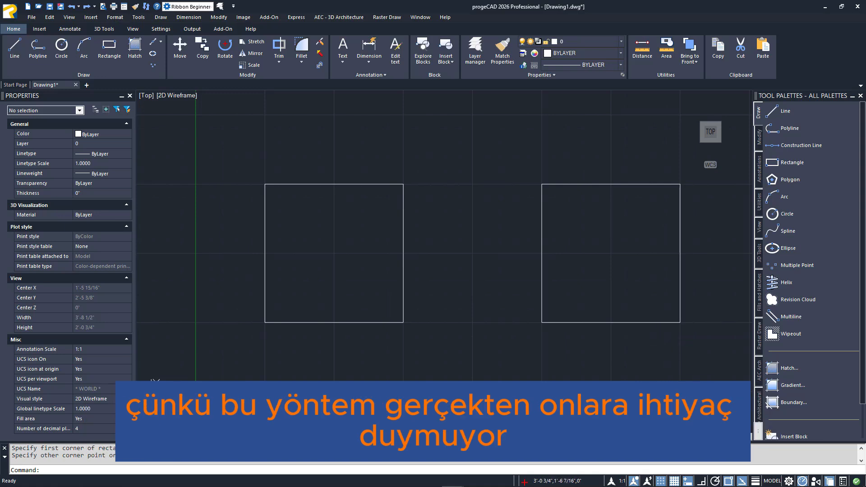
Turn off entity snaps and draw a horizontal line joining the midpoints of the two squares' facing edges using grid snap
{"action": "left_click", "coordinate": [729, 481]}
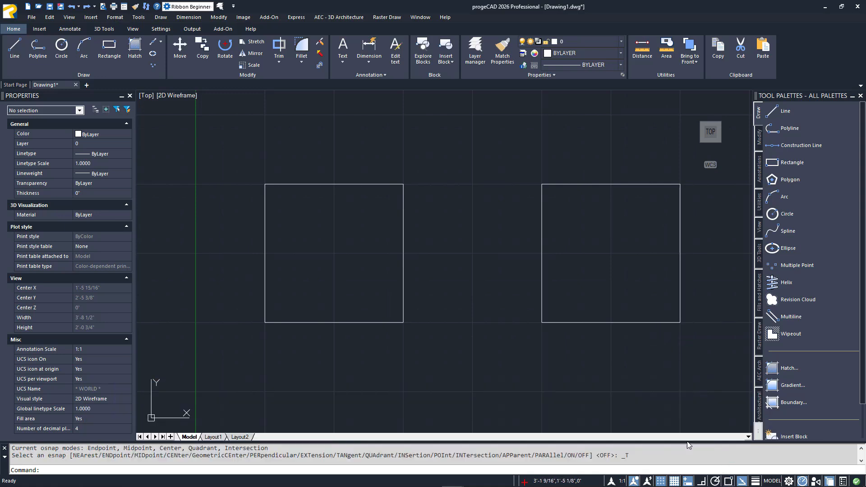
{"action": "left_click", "coordinate": [14, 47]}
{"action": "left_click", "coordinate": [403, 253]}
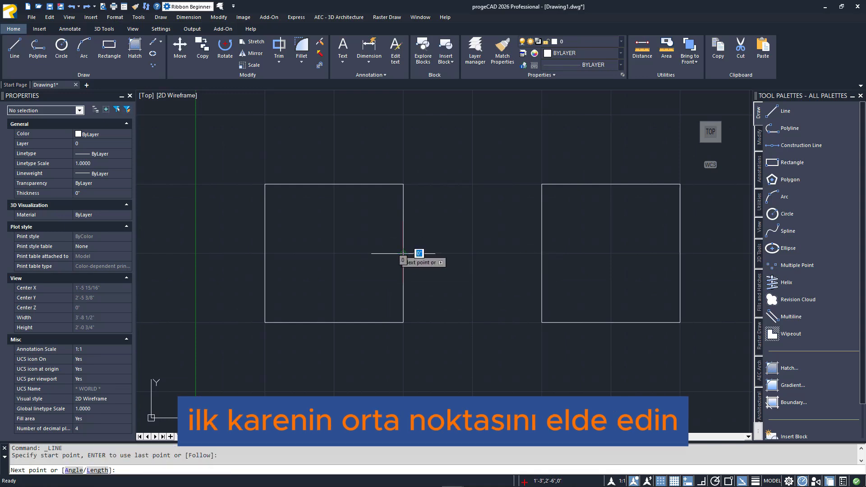
{"action": "left_click", "coordinate": [542, 253]}
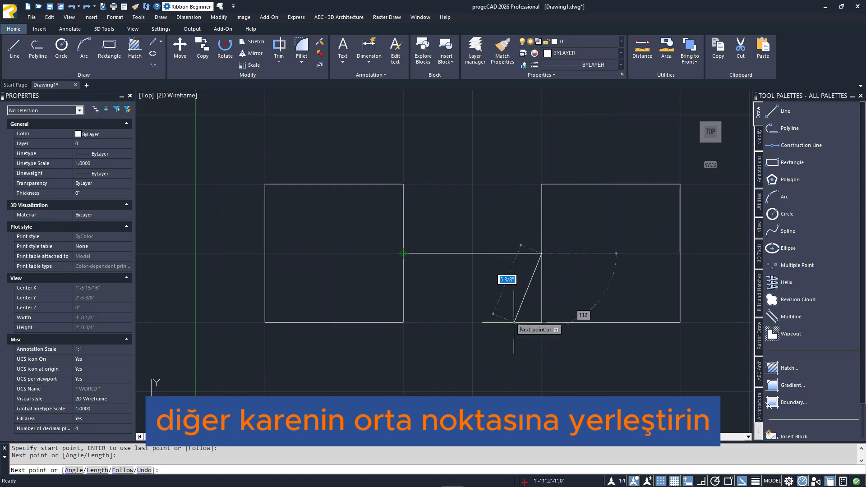
{"action": "key", "text": "Return"}
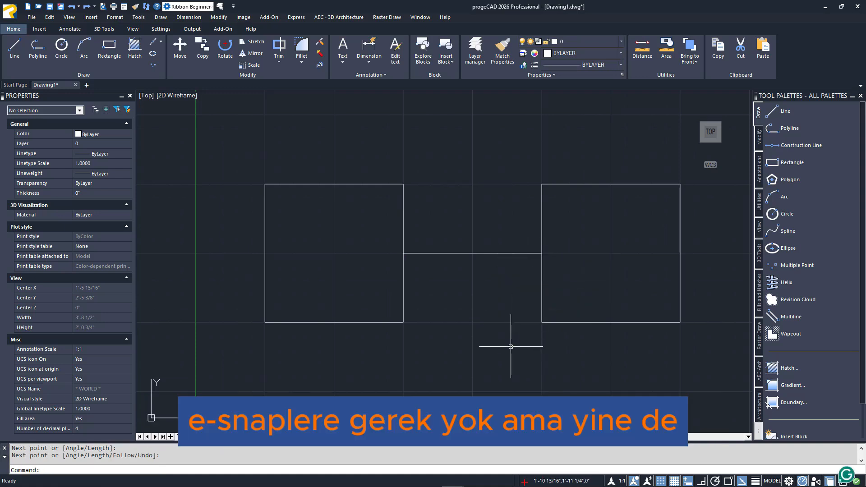